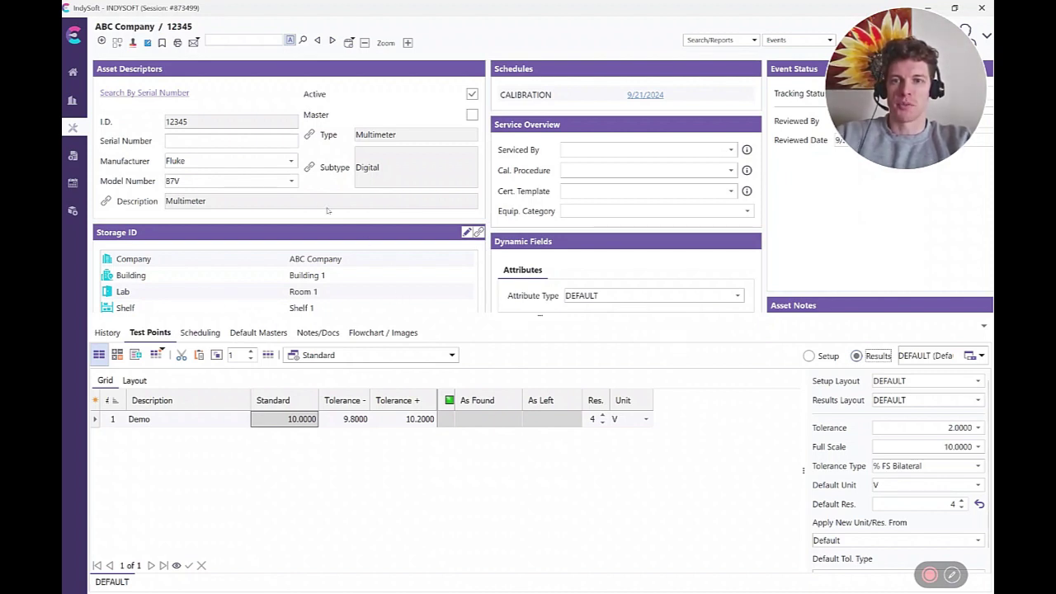
- Open the next multimeter's asset record and show its test points in setup mode
click(332, 40)
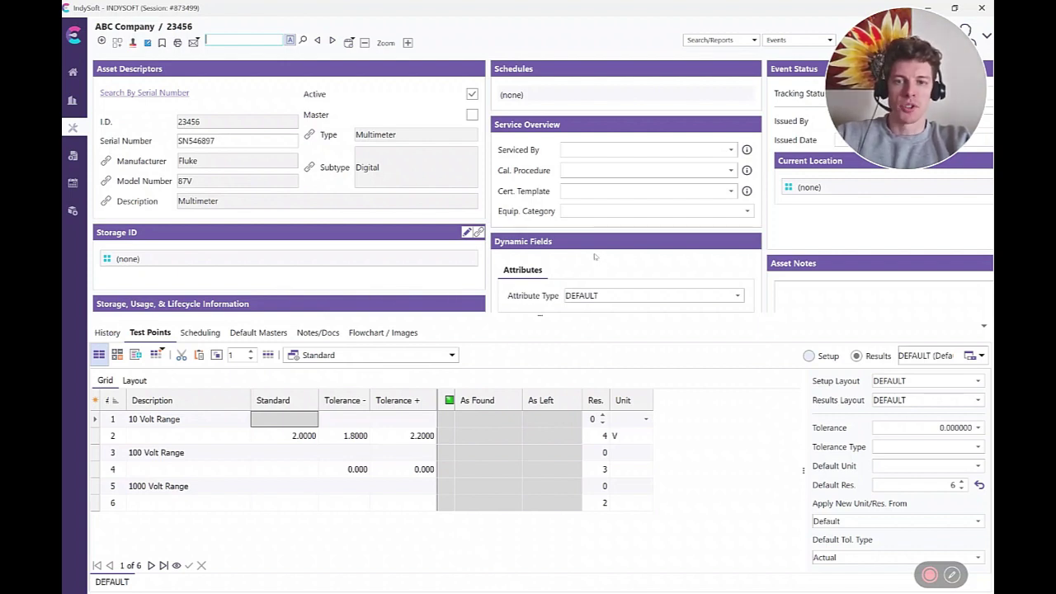
click(810, 356)
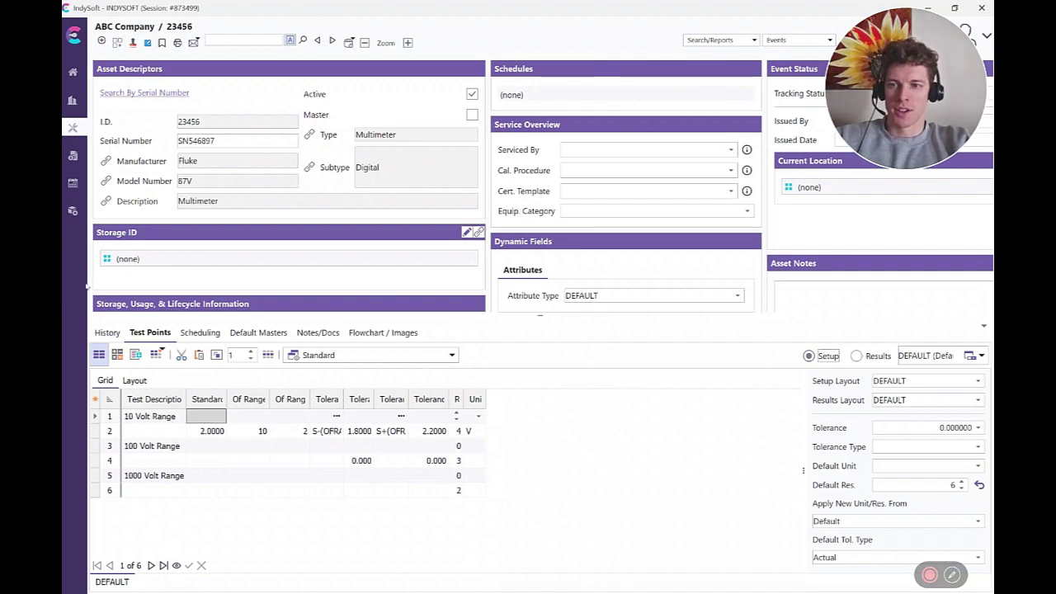
- Review the columns available for the test point grid in both sorted and unsorted order, leaving them sorted
click(95, 399)
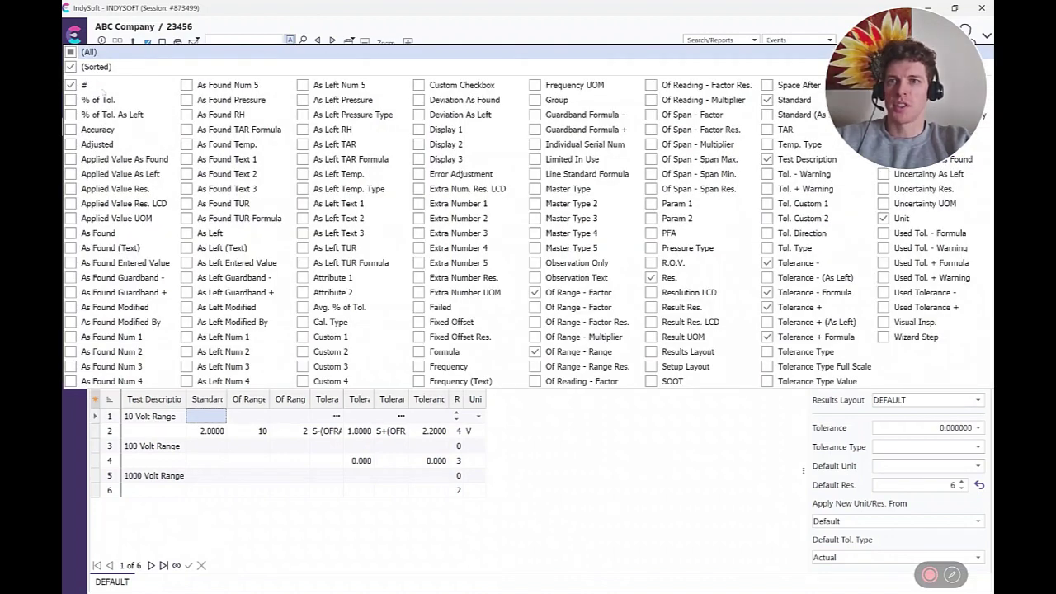
click(111, 68)
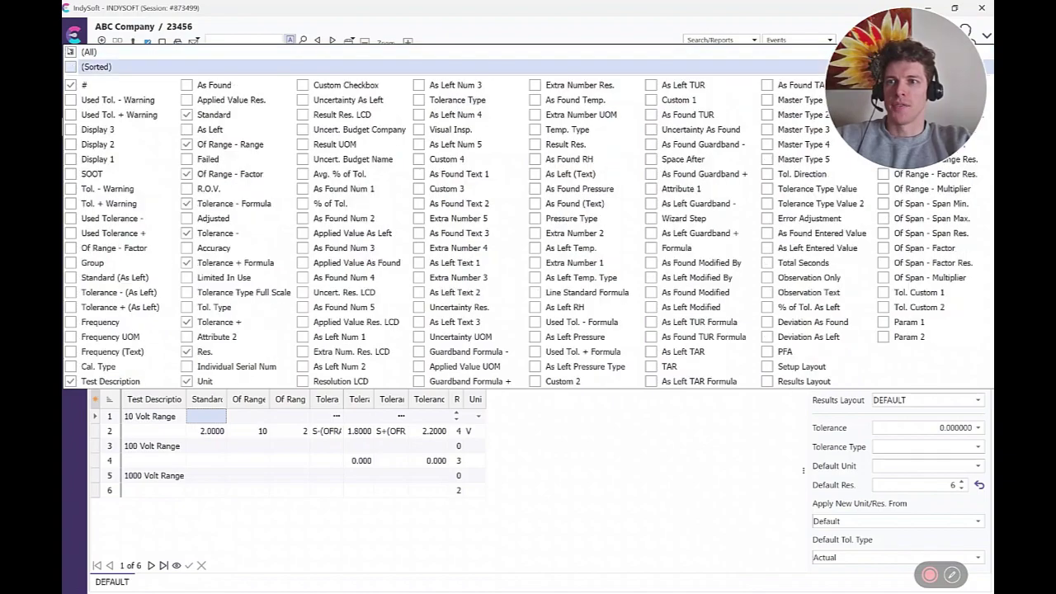
click(110, 68)
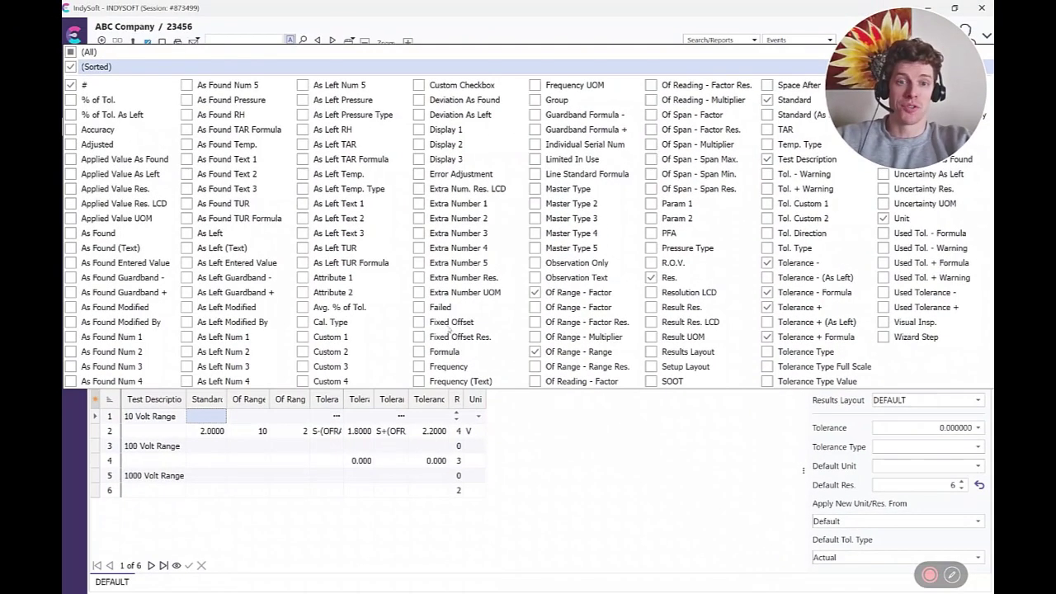
key(Escape)
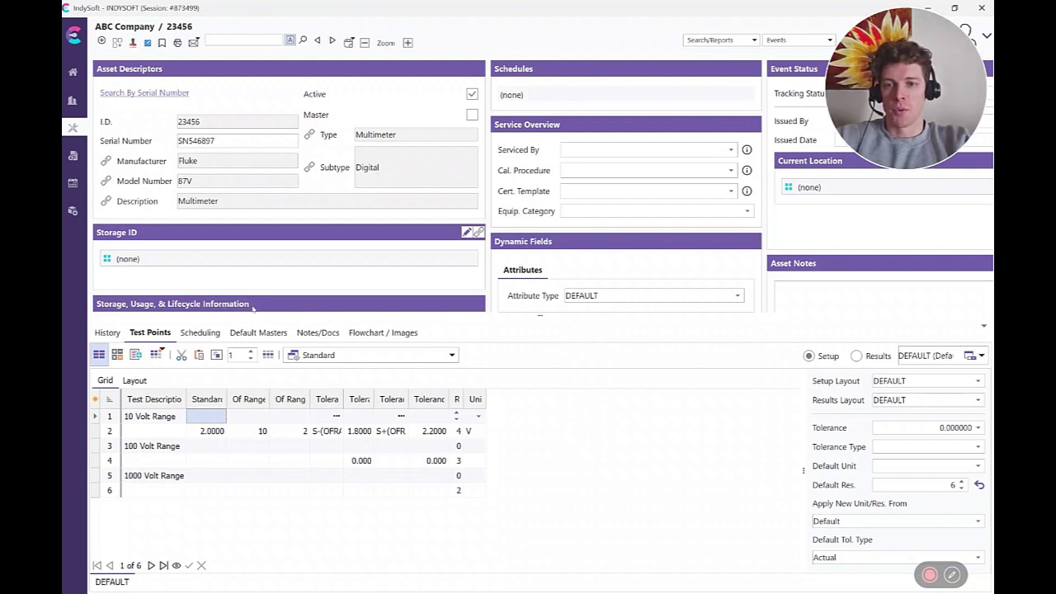
- Copy the lower tolerance formula of the first 10 Volt Range test point
click(326, 431)
key(ctrl+c)
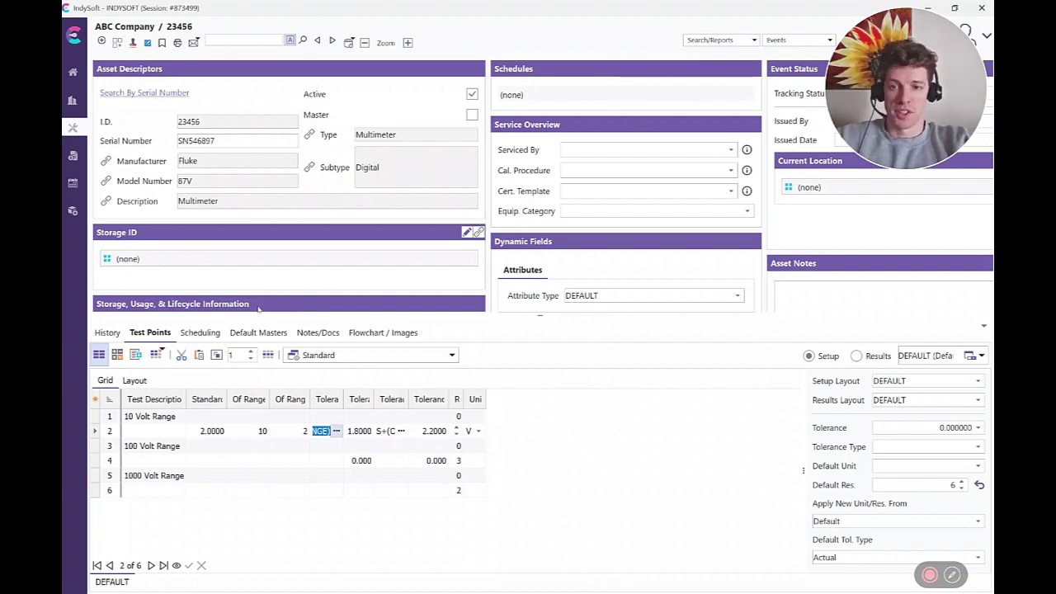
- Examine the formula S-(OFRAF/OFRANGE) in the formula builder and locate its Standard, Of Range - Factor and Of Range - Range variables
click(336, 431)
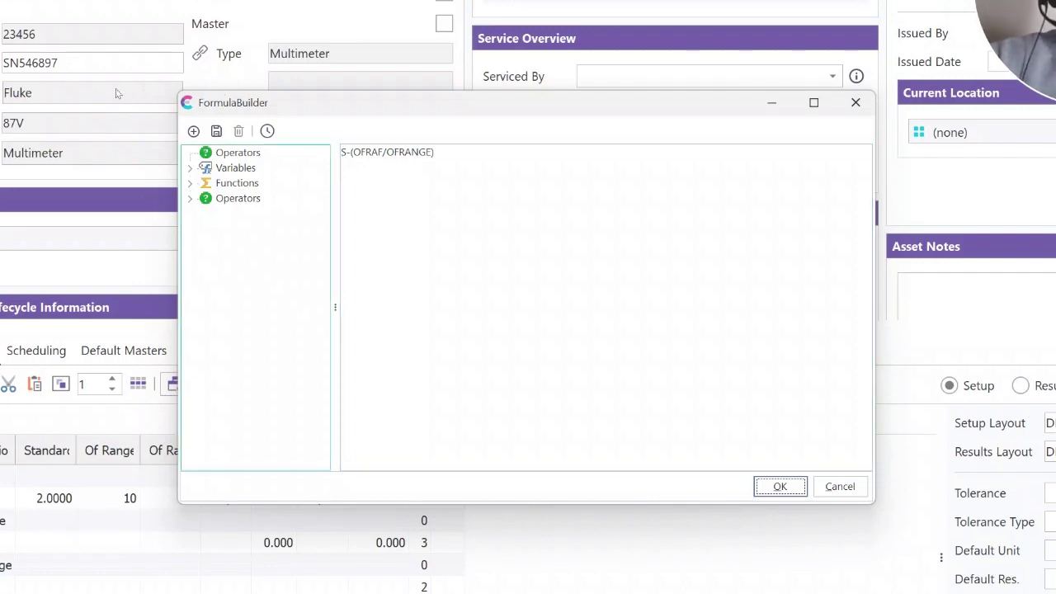
click(190, 168)
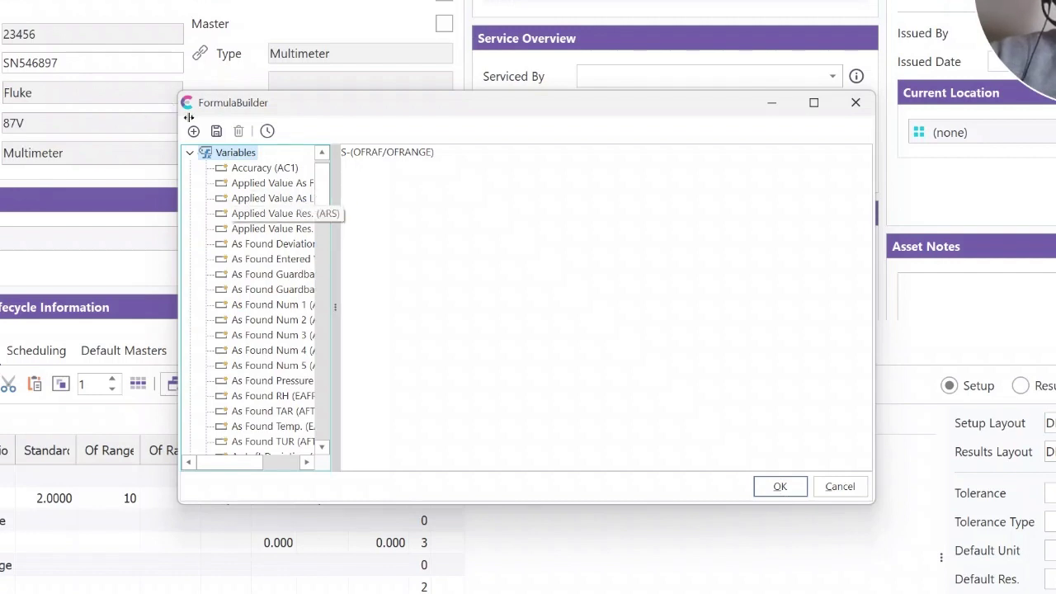
drag(335, 229, 458, 233)
scroll(266, 182, down, 10)
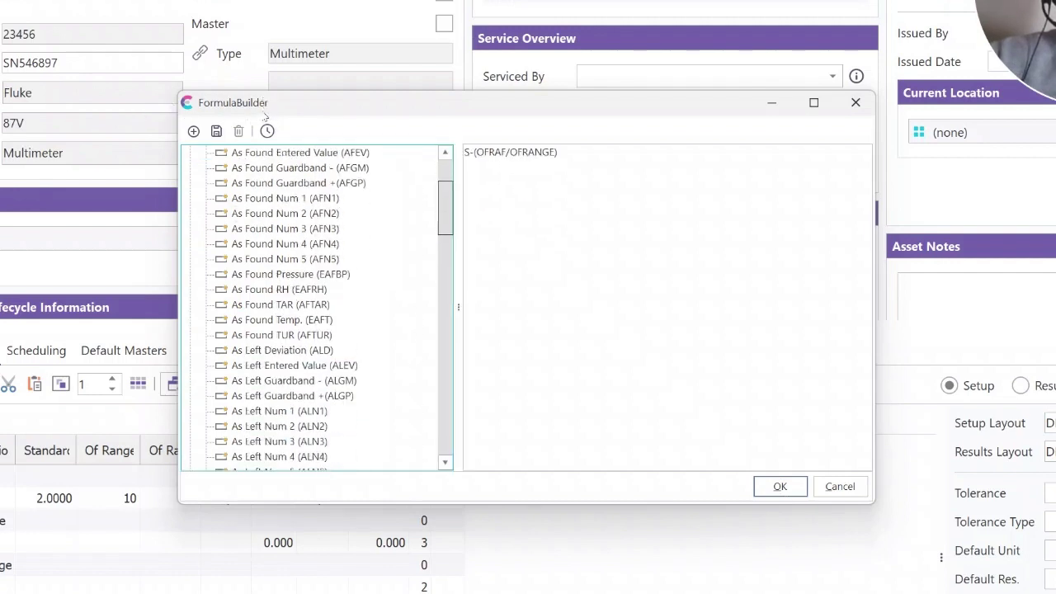
scroll(266, 183, down, 13)
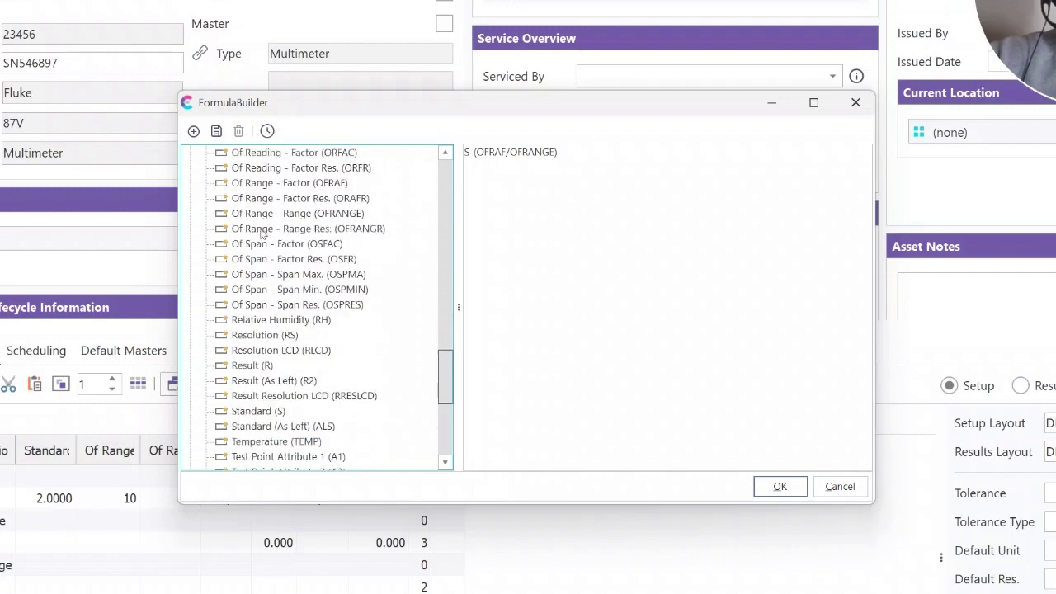
click(258, 335)
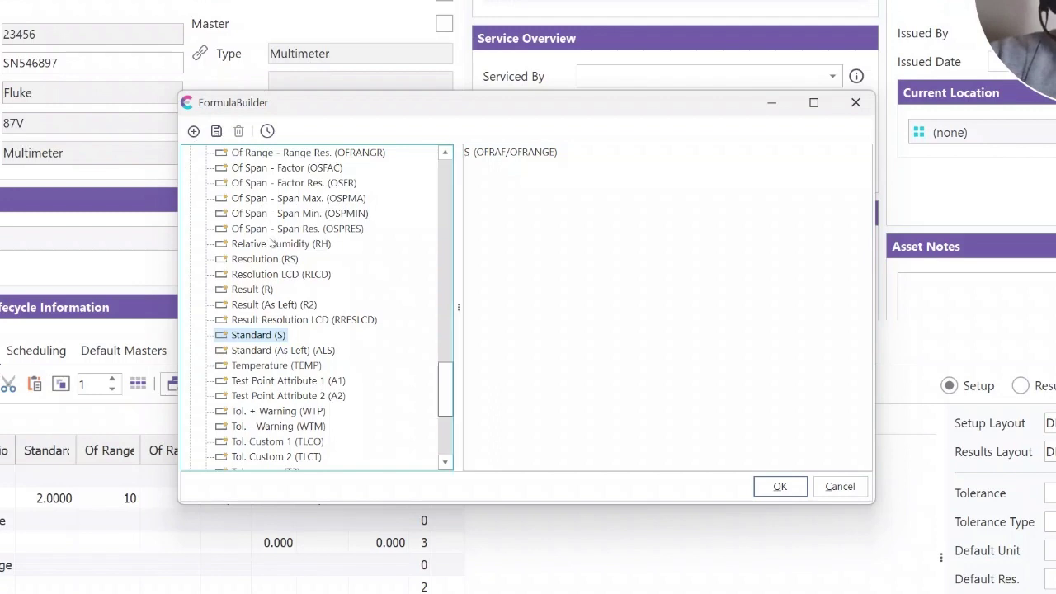
scroll(268, 239, up, 3)
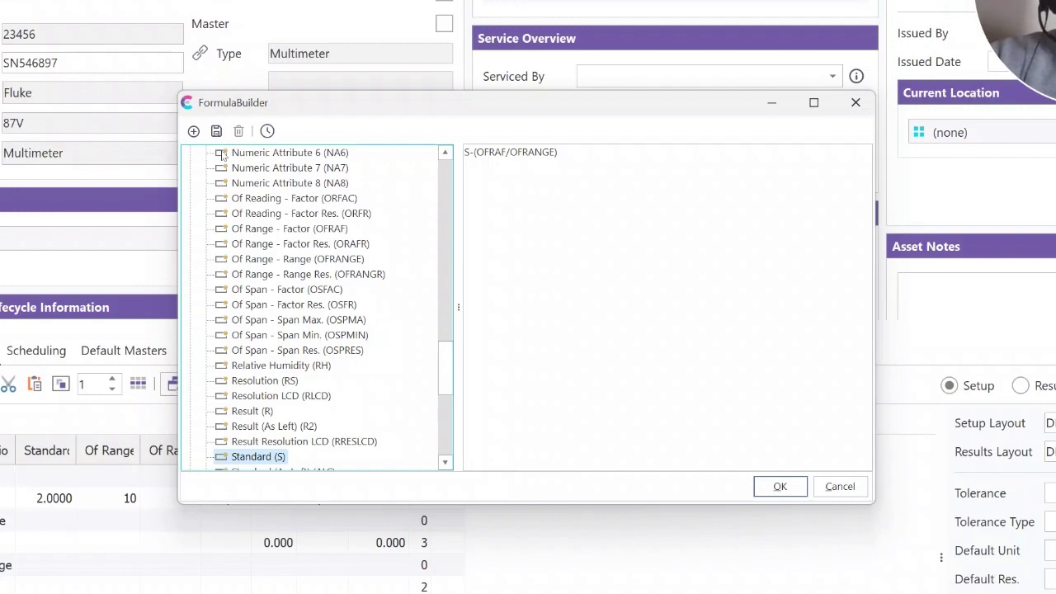
click(289, 228)
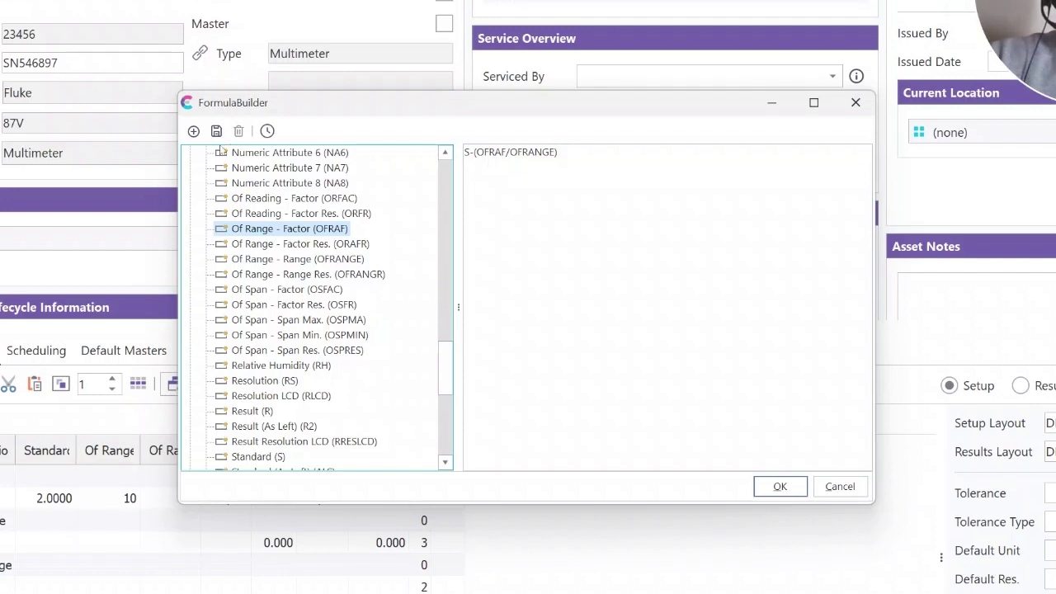
key(Down)
key(Down)
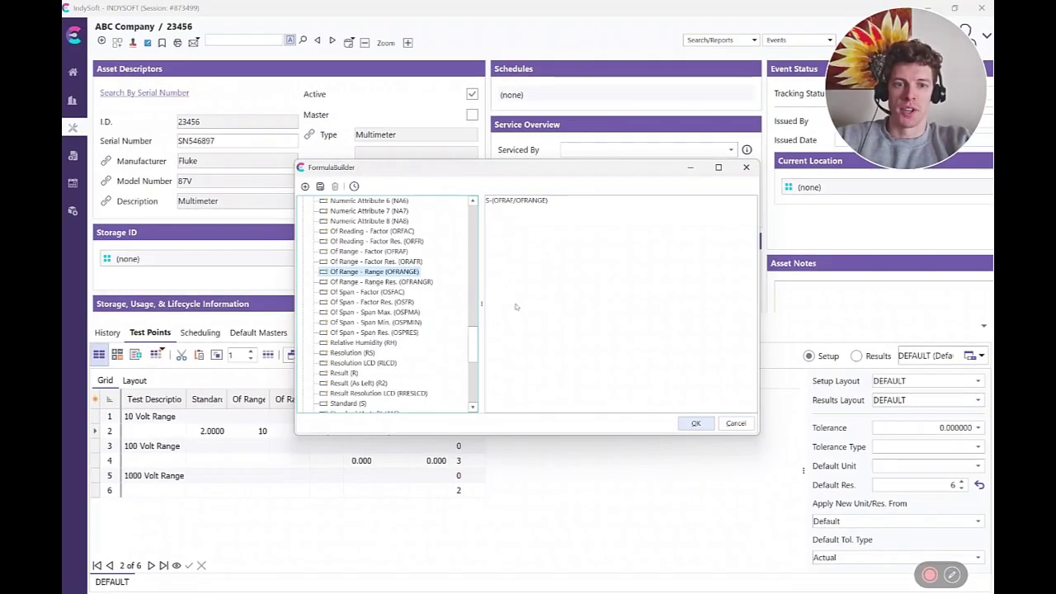
click(767, 477)
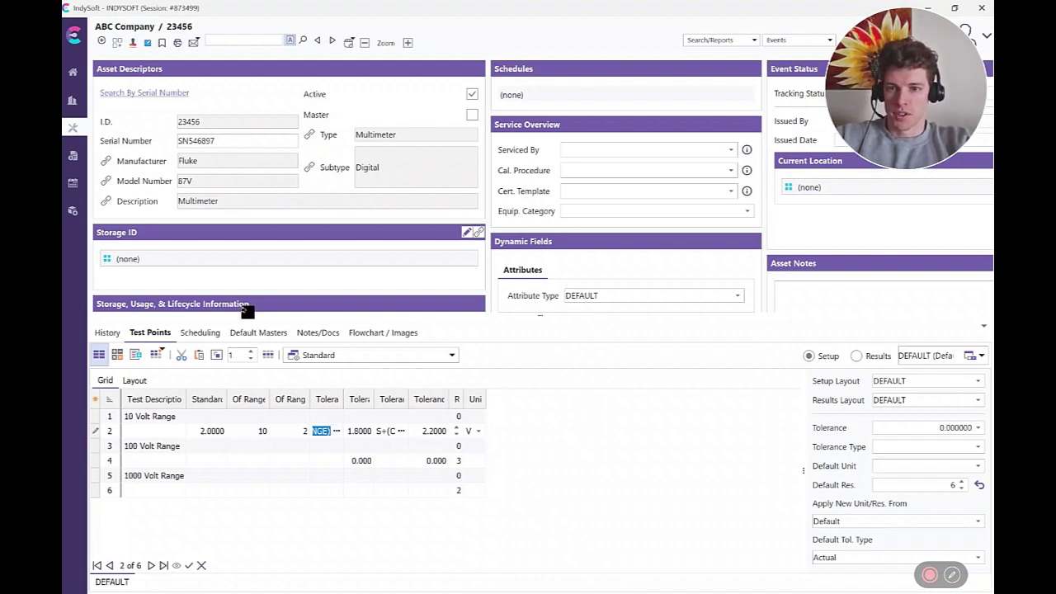
- Fill the 100 Volt Range test point's lower and upper tolerance formulas with those of the 10 Volt Range point
key(Down)
key(Down)
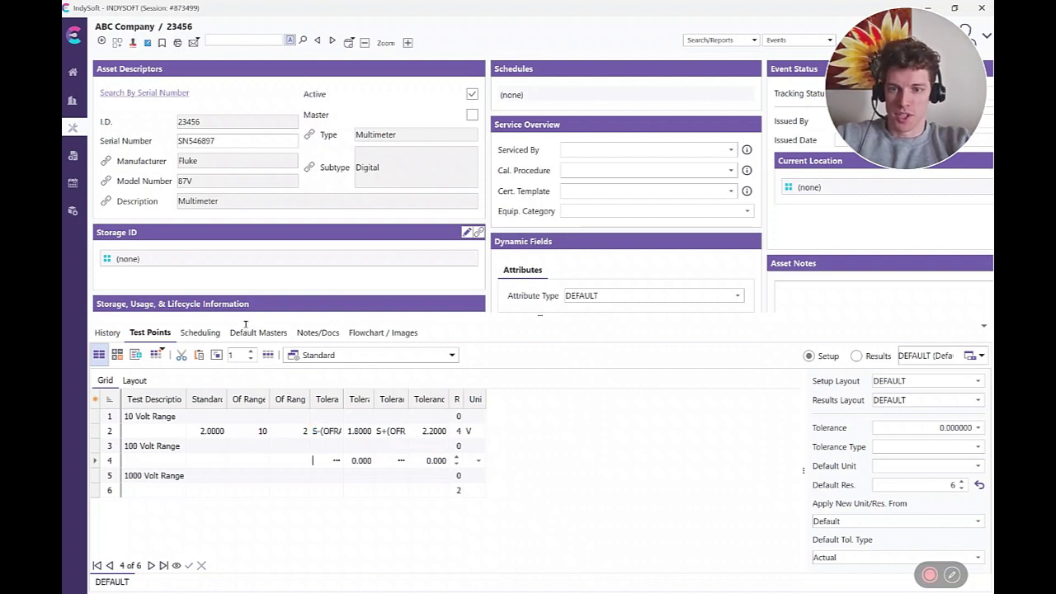
key(ctrl+v)
key(Up)
key(Up)
key(Tab)
key(Tab)
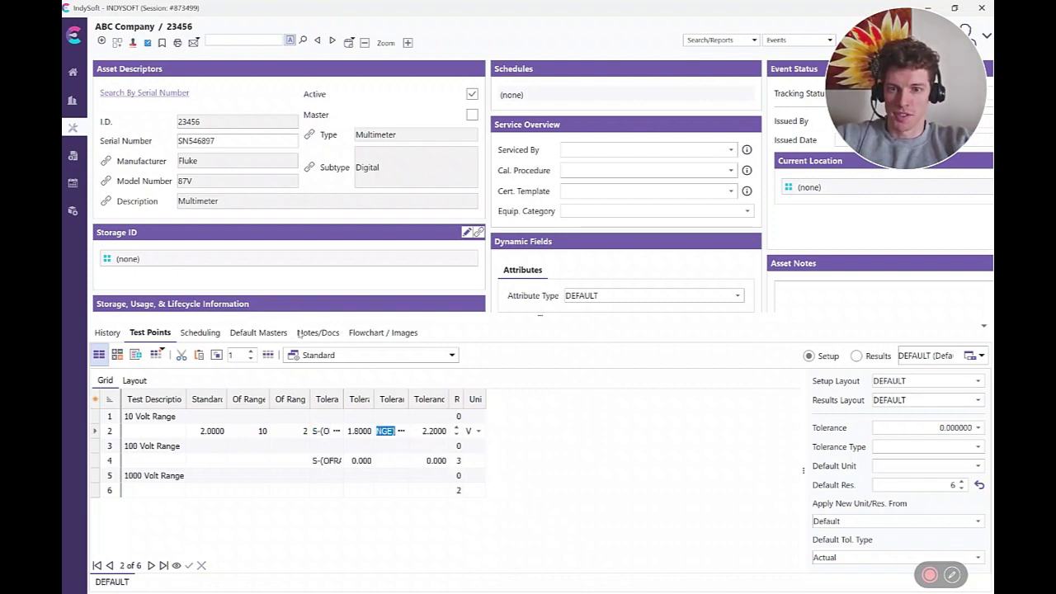
key(Down)
key(Down)
key(ctrl+v)
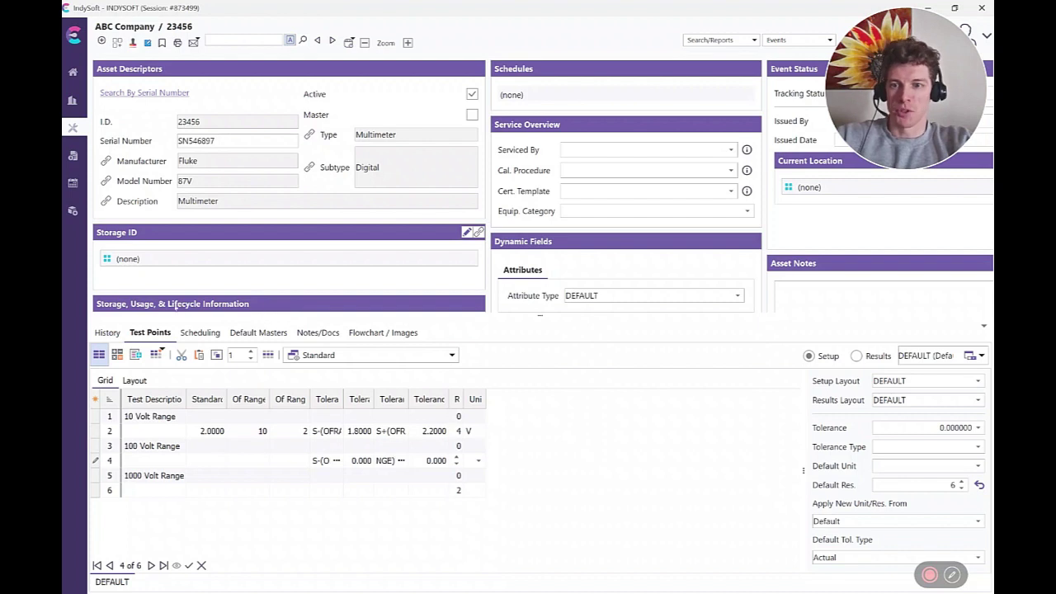
- Copy the 10 Volt Range test point in row 2 and paste two duplicates directly below it
click(191, 431)
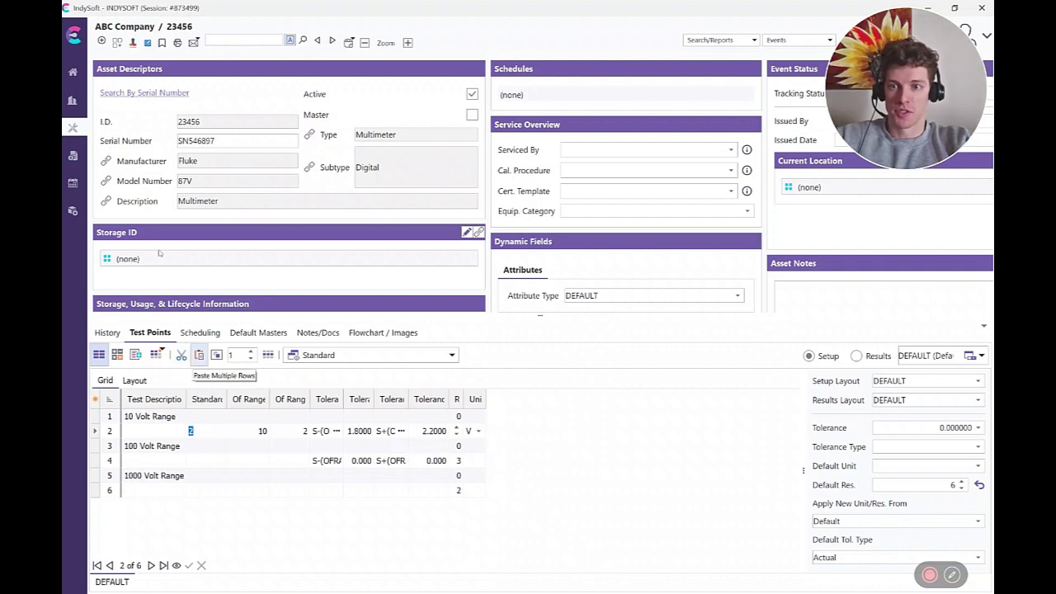
click(182, 355)
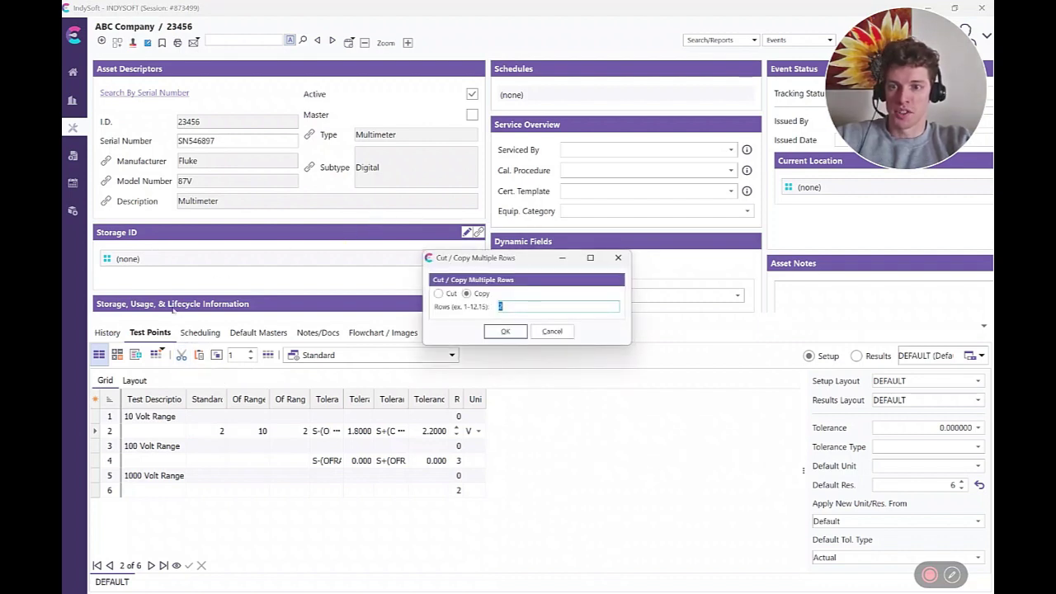
key(Return)
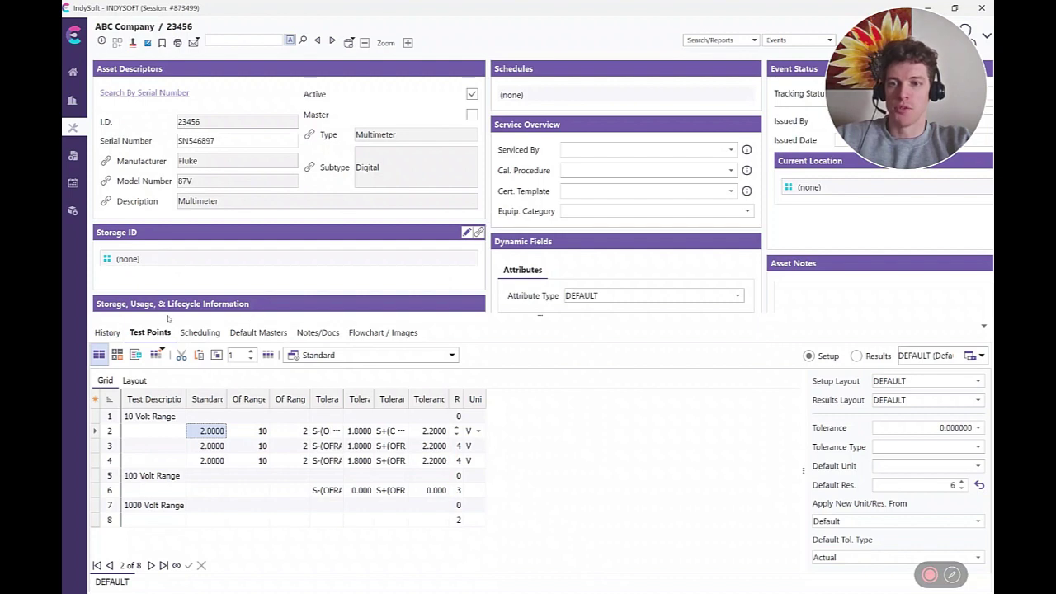
- Set the standards of the two duplicated 10 Volt Range points to 6 and 10, and check the recalculated tolerances
click(211, 446)
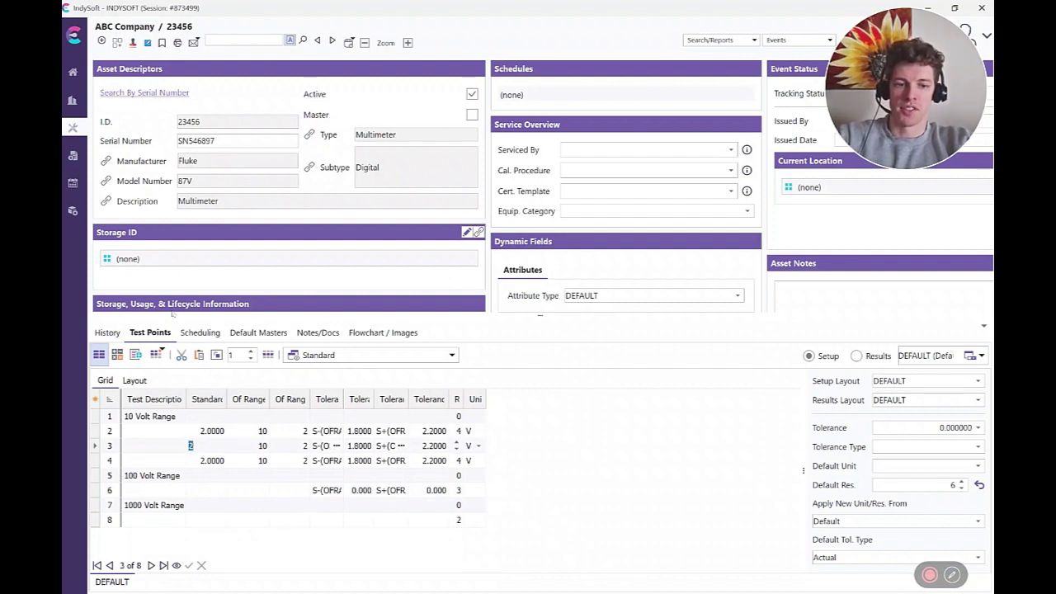
text(6)
key(Down)
text(10)
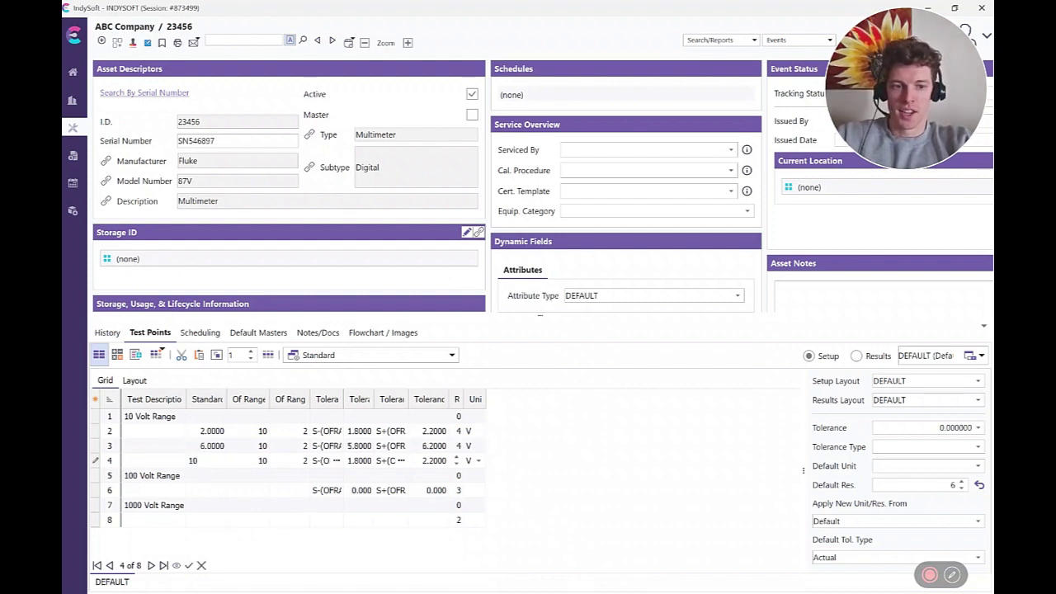
key(Down)
click(358, 445)
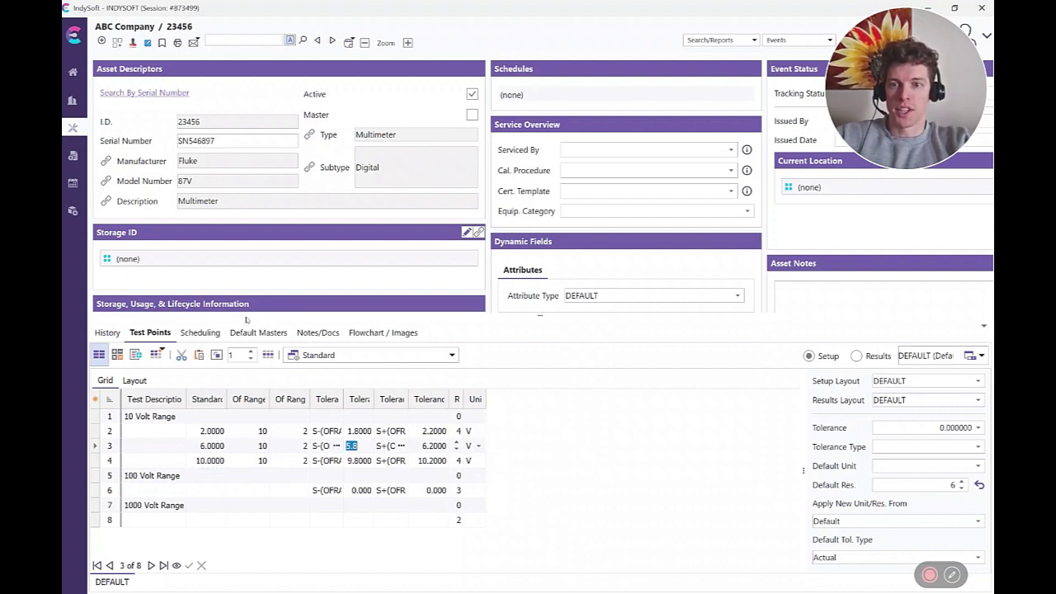
key(shift+Tab)
key(Tab)
key(Tab)
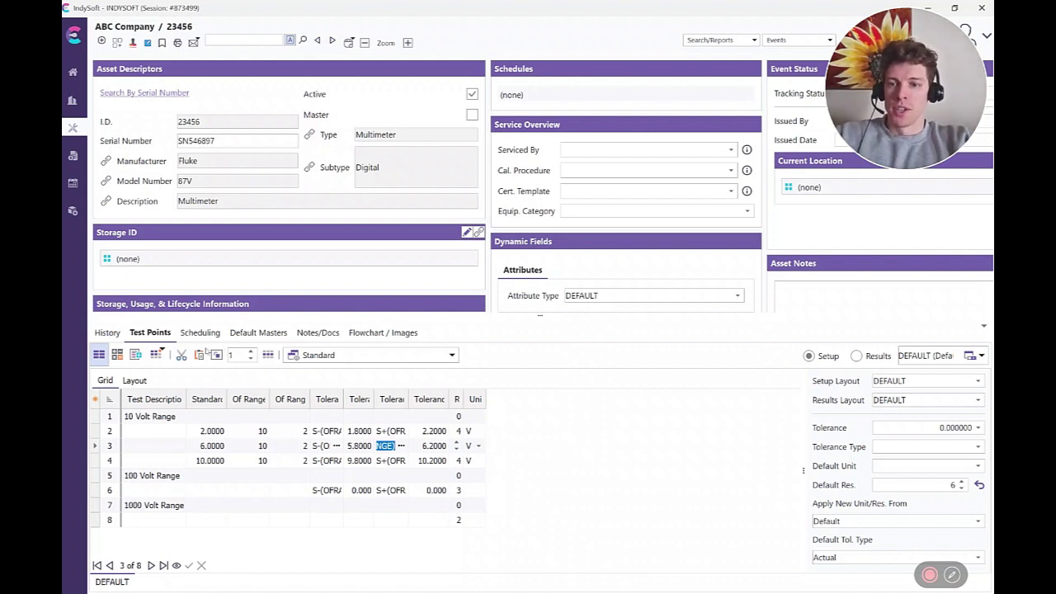
- Set the 100 Volt Range test point's Of Range range to 100 and its factor to 5
click(229, 490)
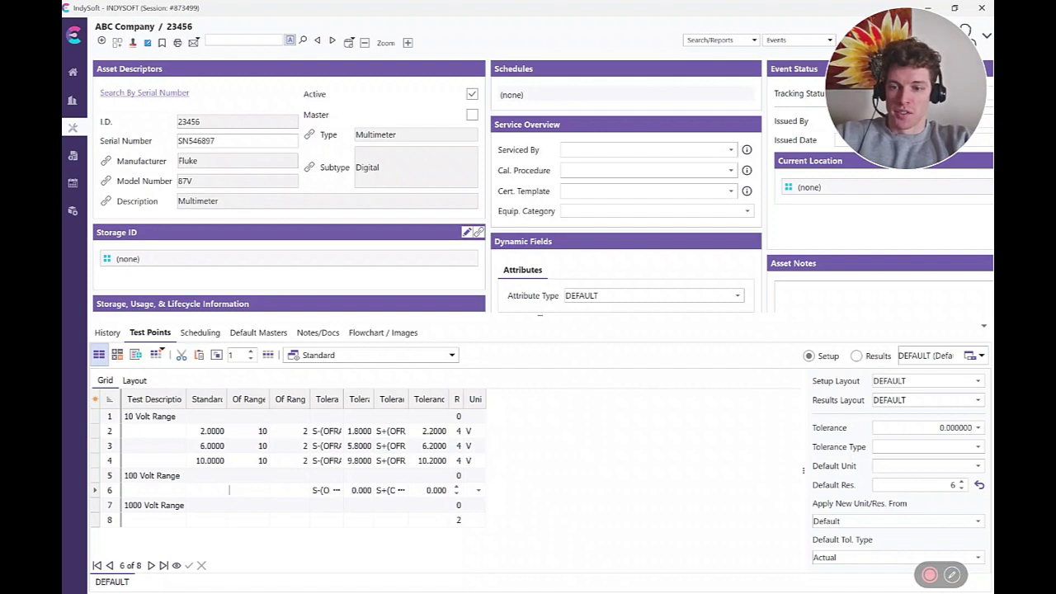
text(100)
key(Tab)
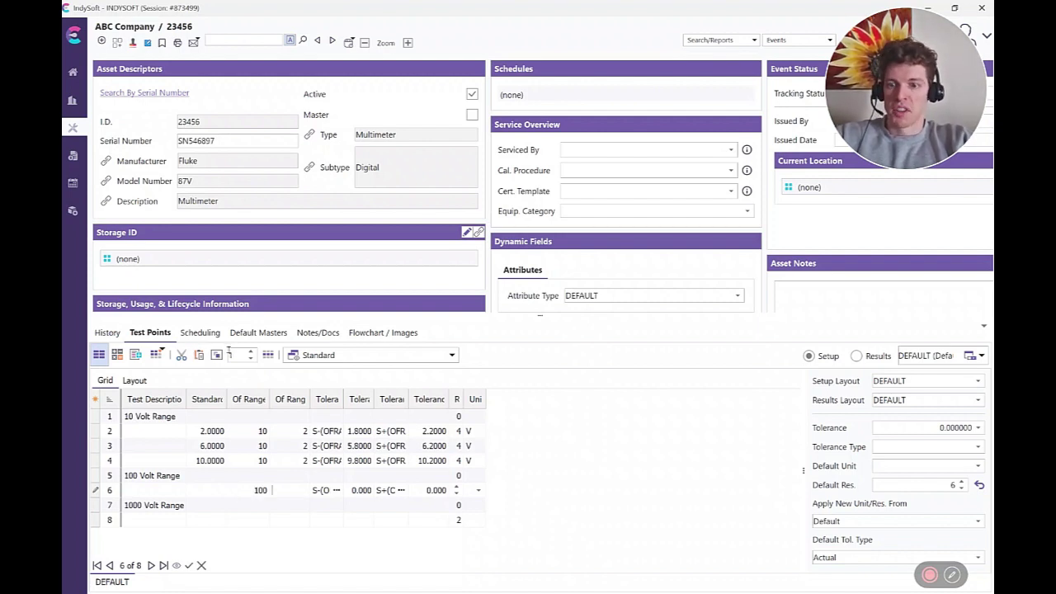
text(5)
key(Down)
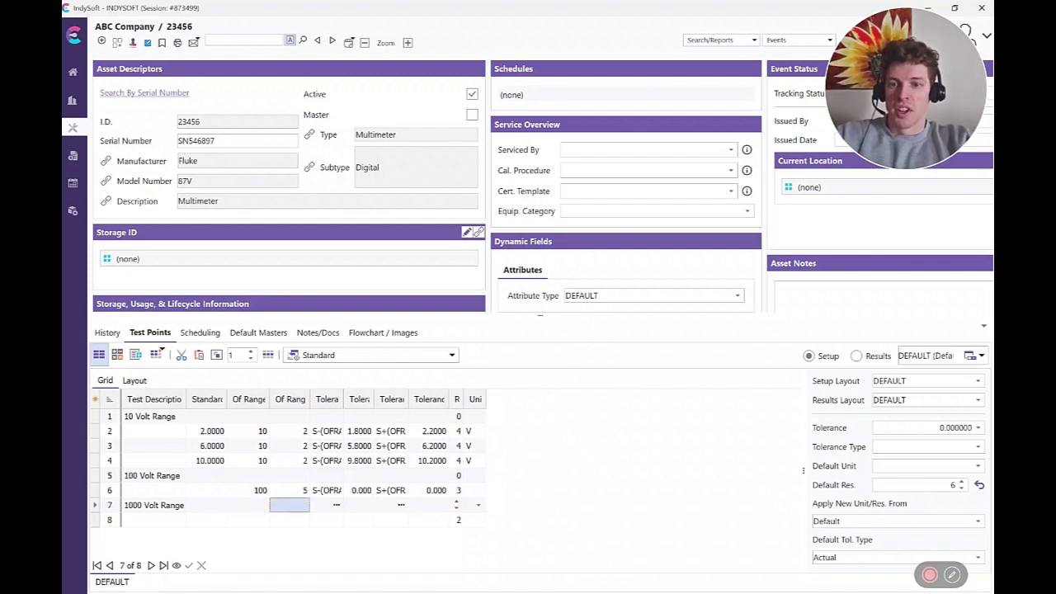
- Set the 100 Volt Range test point's standard to 20
key(Up)
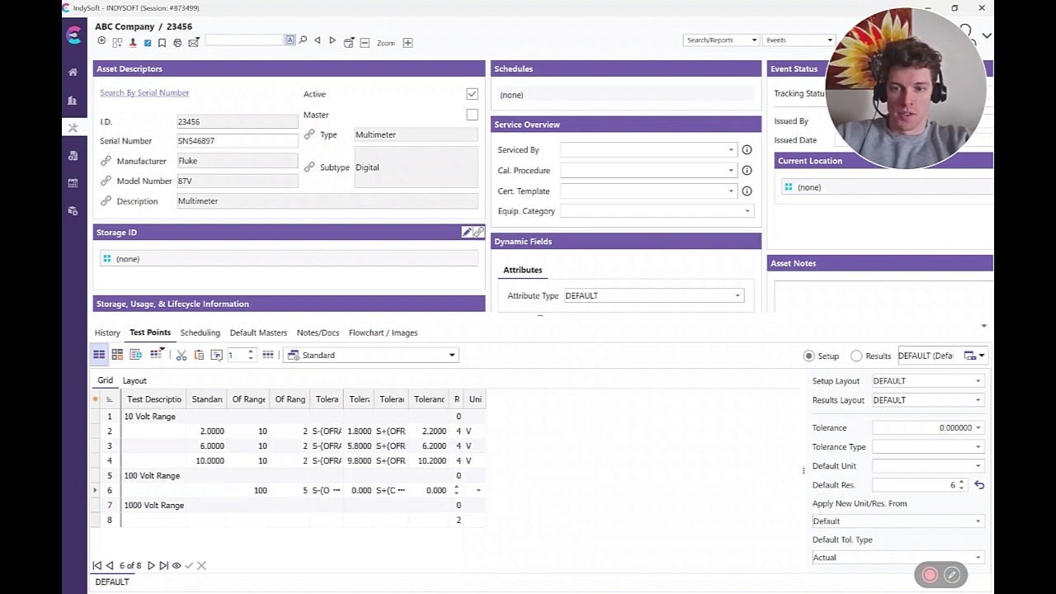
text(2)
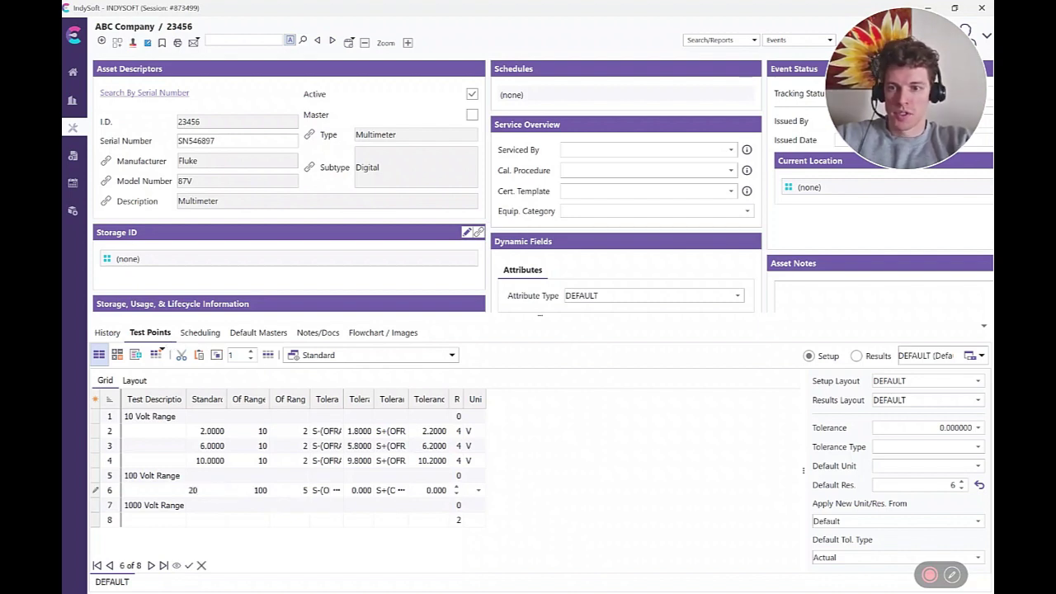
text(0)
key(Down)
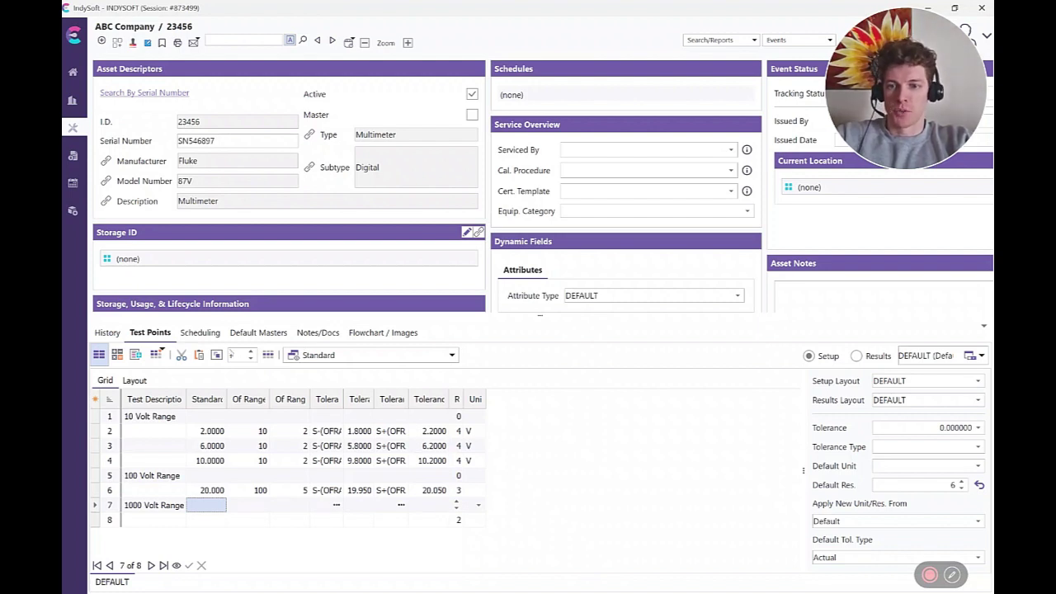
- Set the 1000 Volt Range test point's Of Range range to 1000 and its factor to 10 in row 8
key(Up)
key(Right)
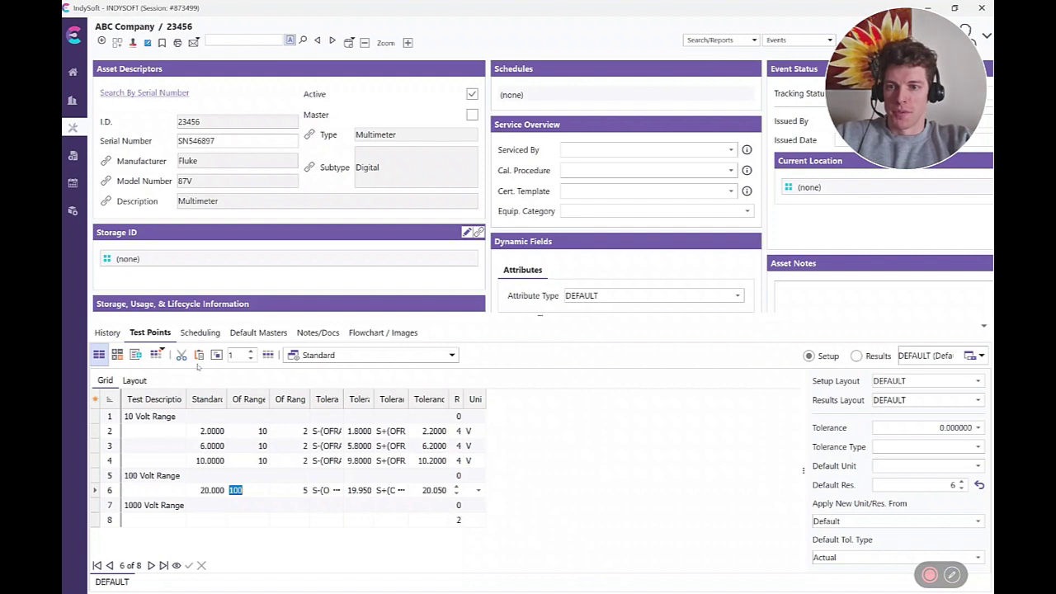
key(Down)
key(Down)
text(1000)
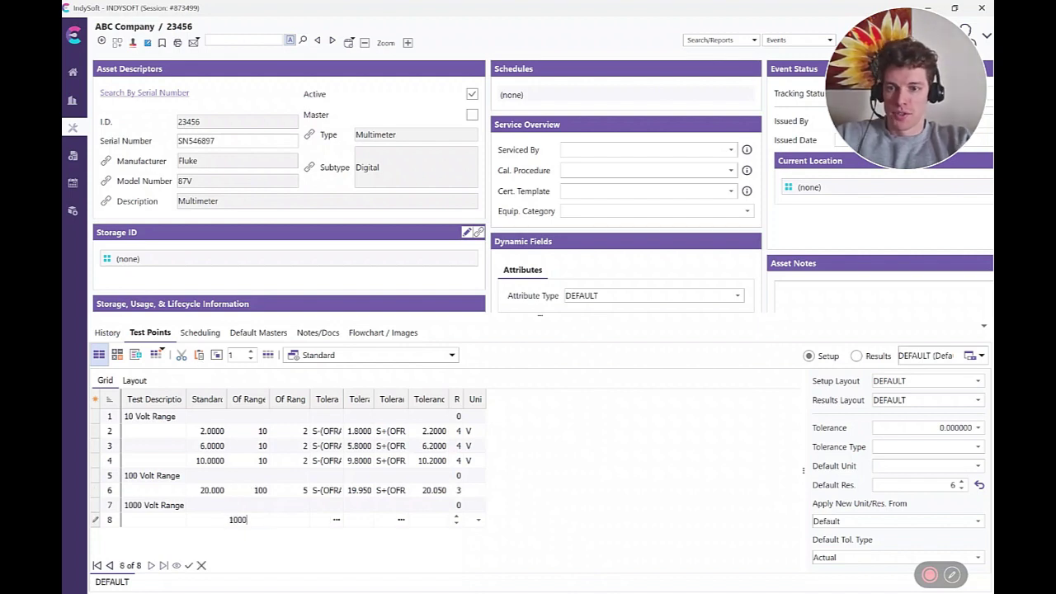
text(10)
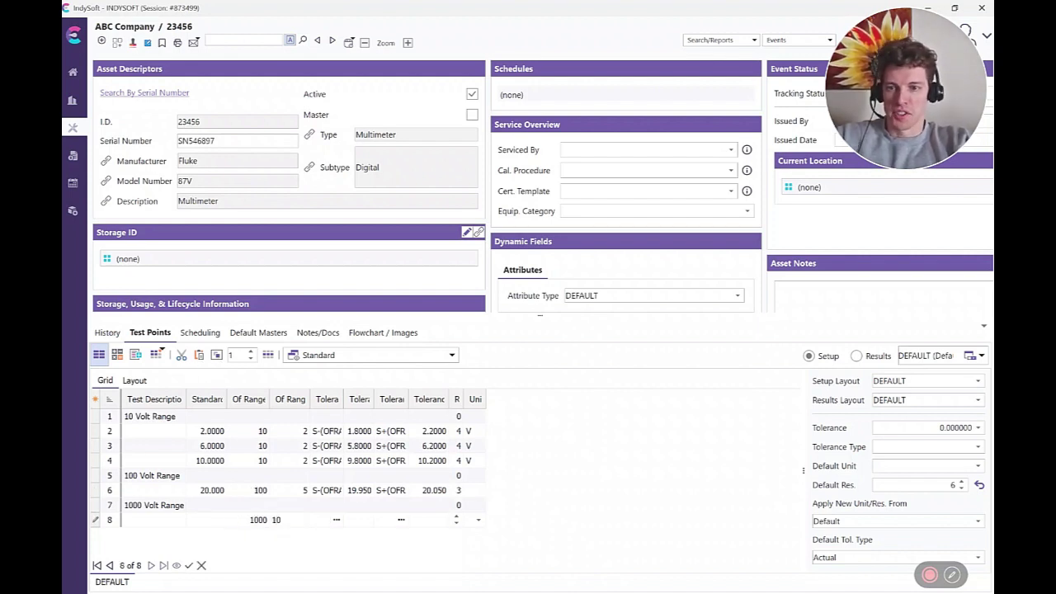
- Copy the lower tolerance formula from the 100 Volt Range test point into the 1000 Volt Range test point in row 8
key(Tab)
key(Up)
key(Up)
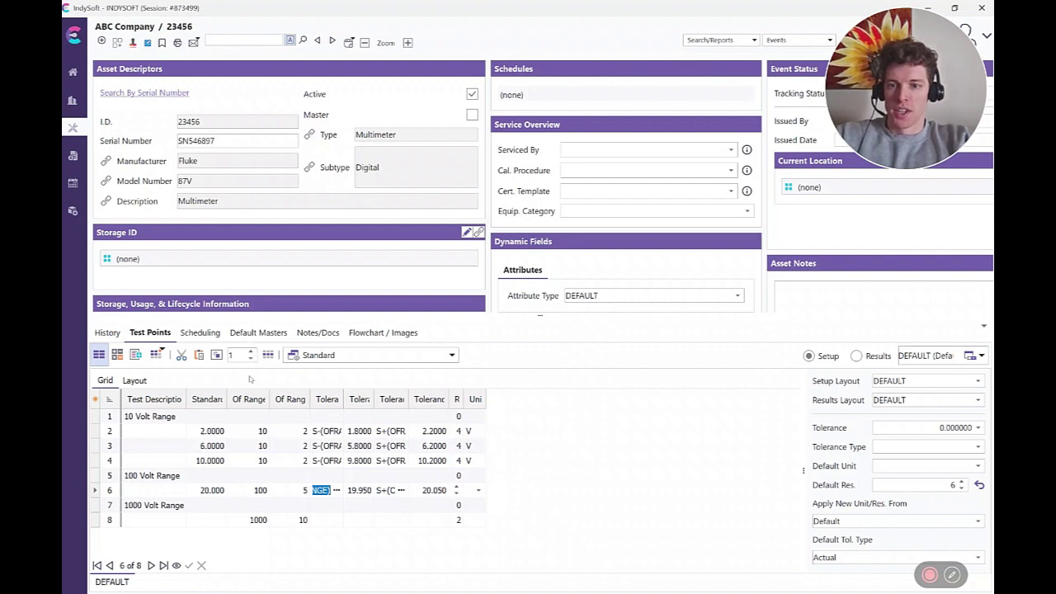
key(Down)
key(Down)
key(ctrl+v)
- Copy the upper tolerance formula from the 100 Volt Range test point into the 1000 Volt Range test point in row 8
key(Tab)
key(Up)
key(Up)
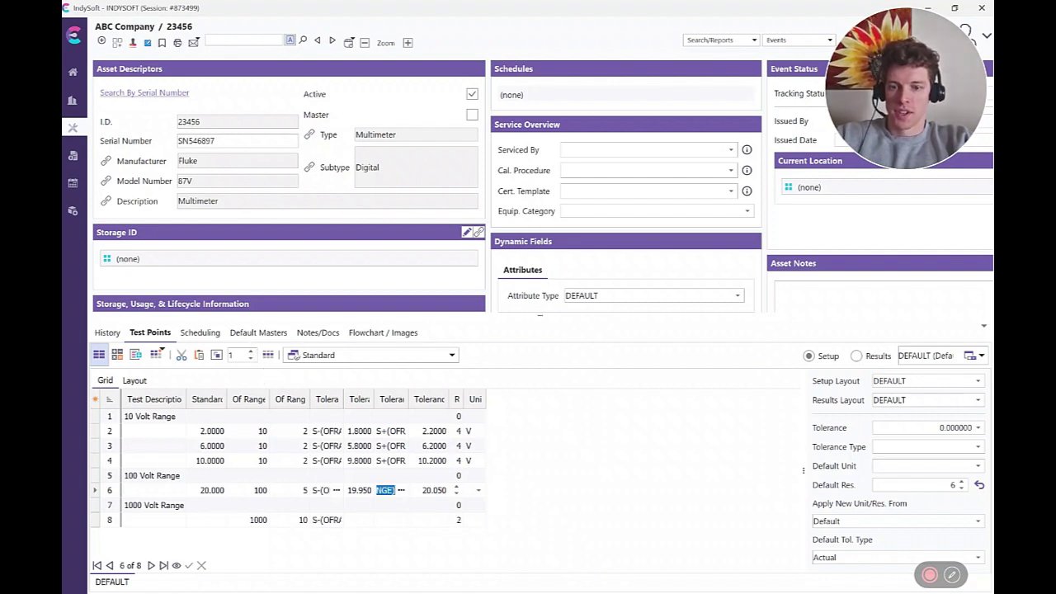
key(Down)
key(Down)
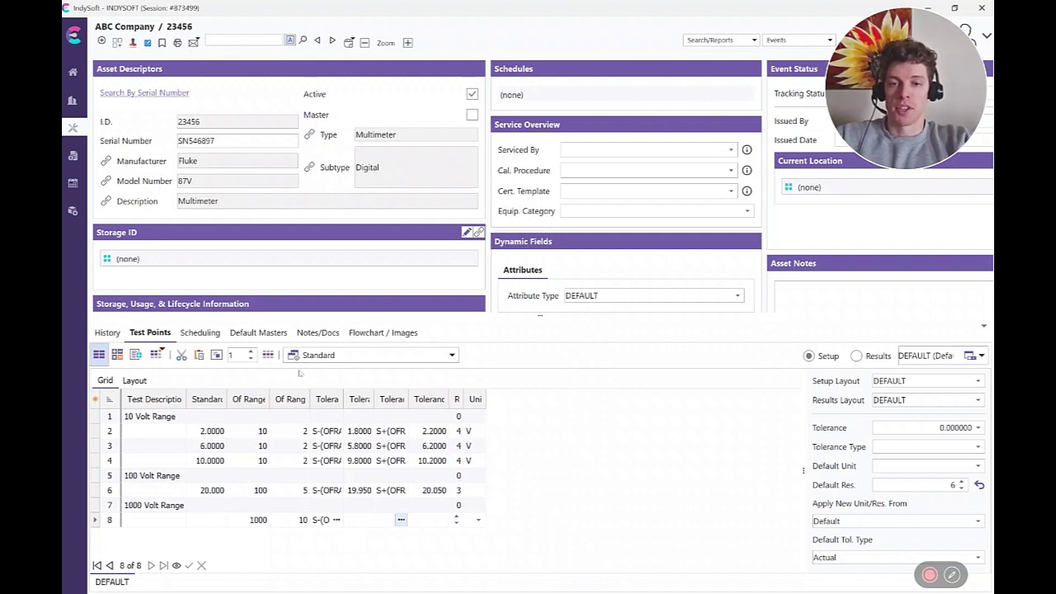
key(ctrl+v)
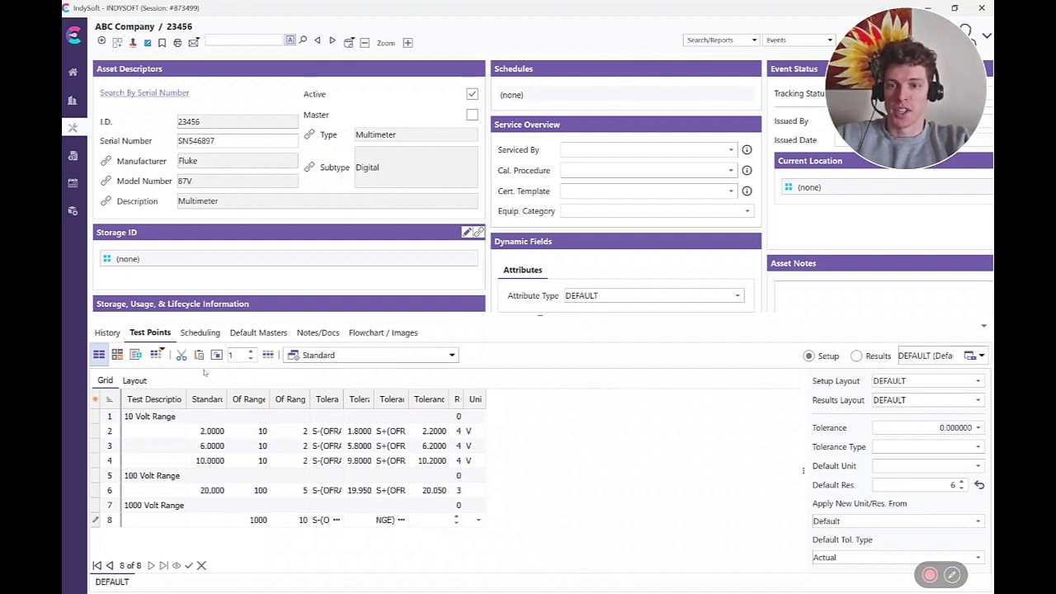
- Set the 1000 Volt Range test point's standard to 200 and check its calculated lower and upper tolerances
text(200)
key(Down)
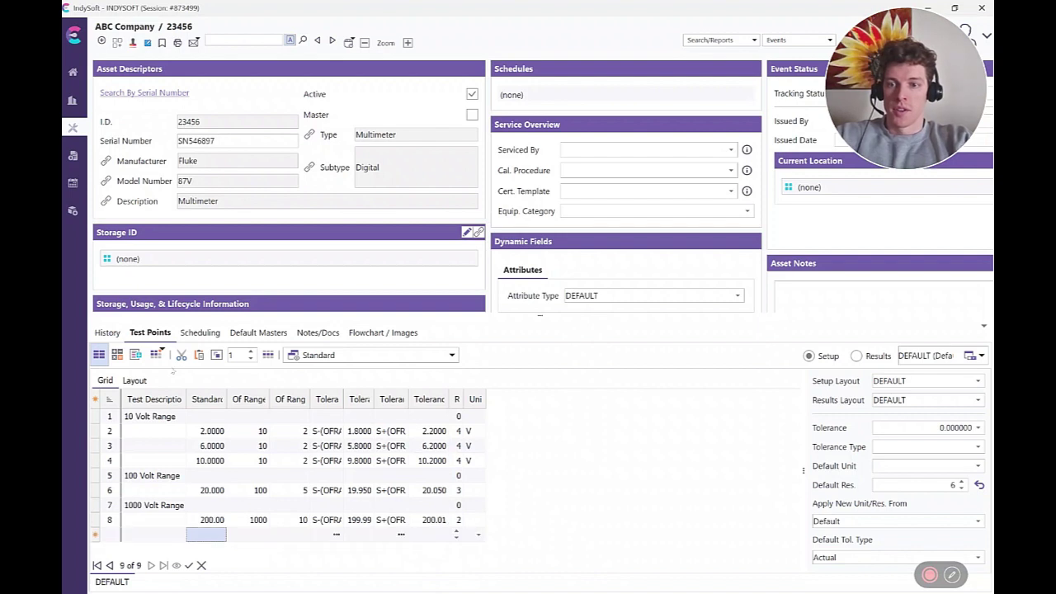
key(Up)
key(Right)
key(Right)
key(Right)
key(Right)
key(Right)
key(Right)
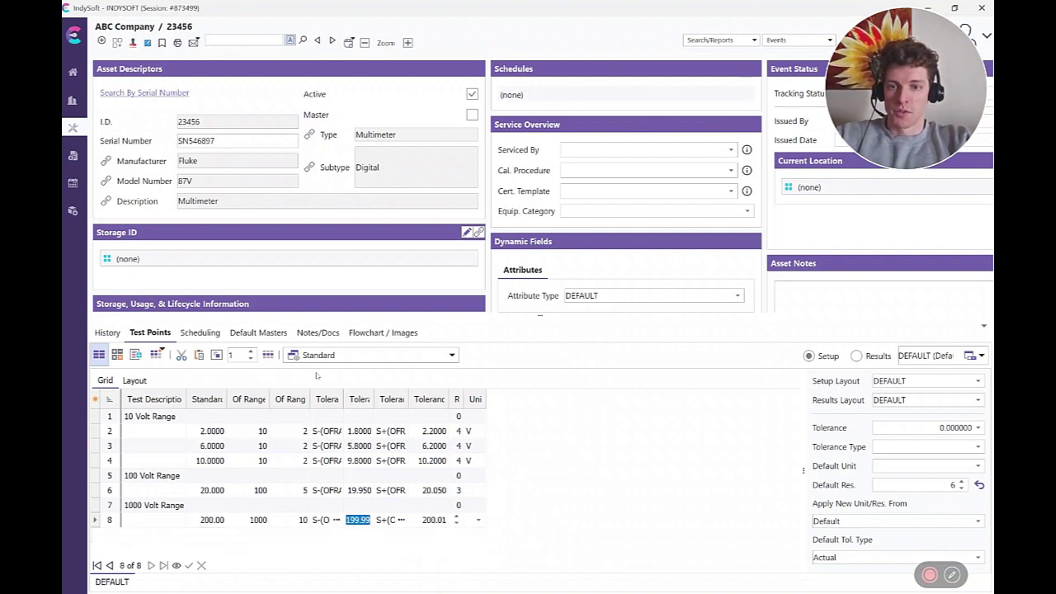
key(Return)
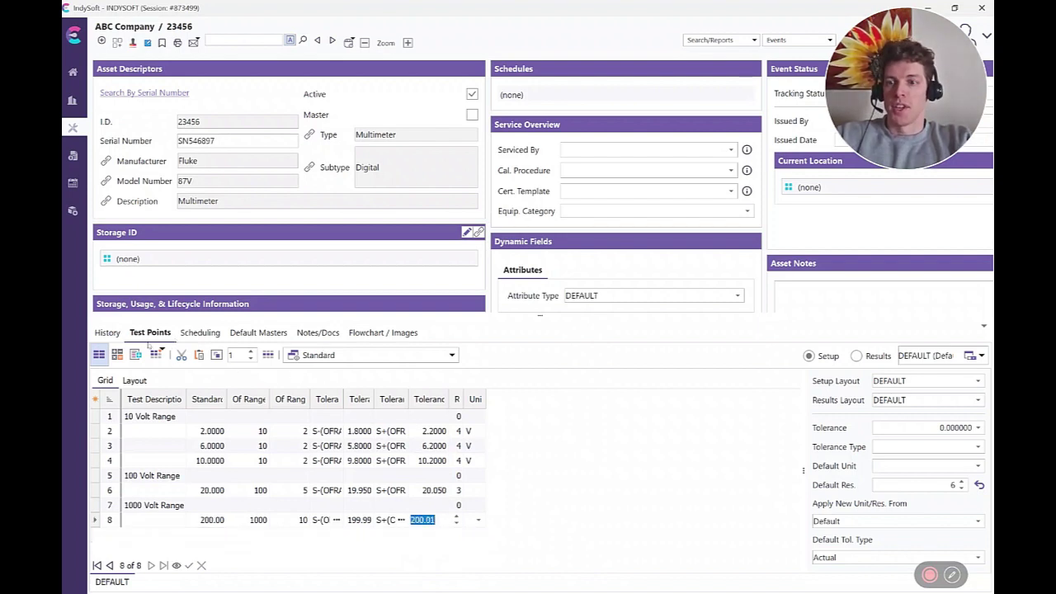